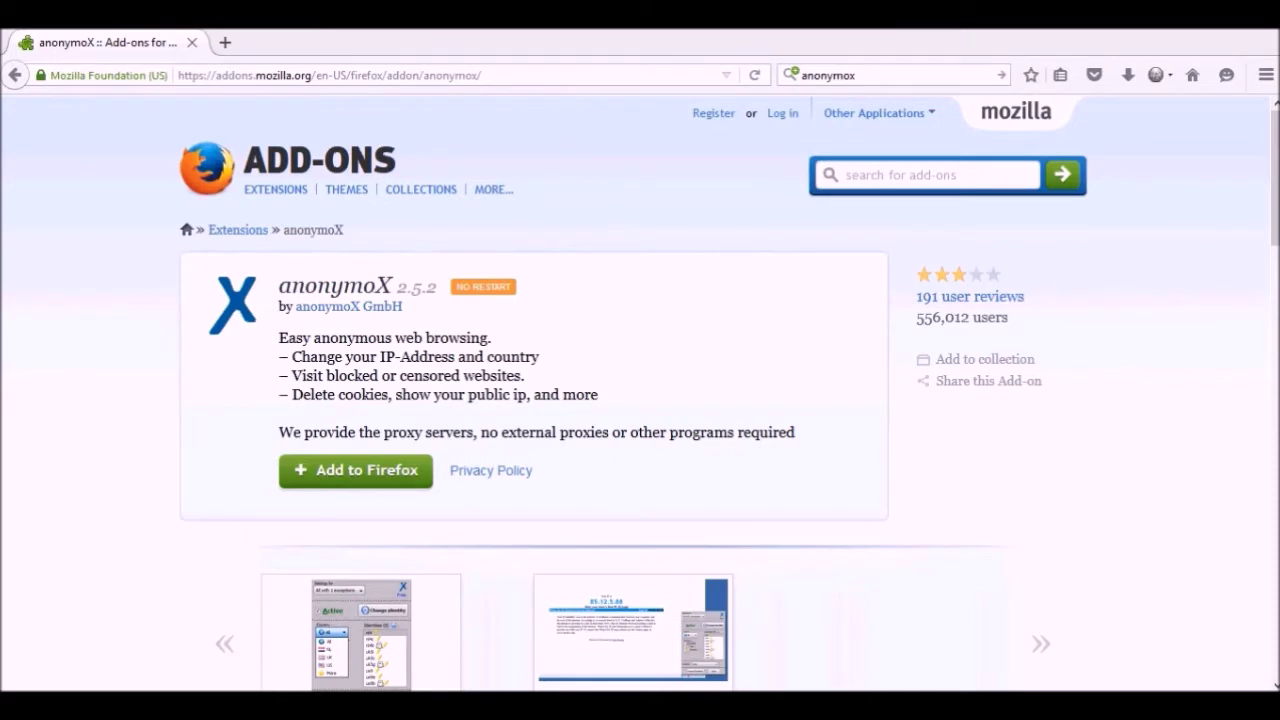
# Install the anonymoX add-on from its Firefox add-ons page and confirm the installation.
pyautogui.click(330, 75)
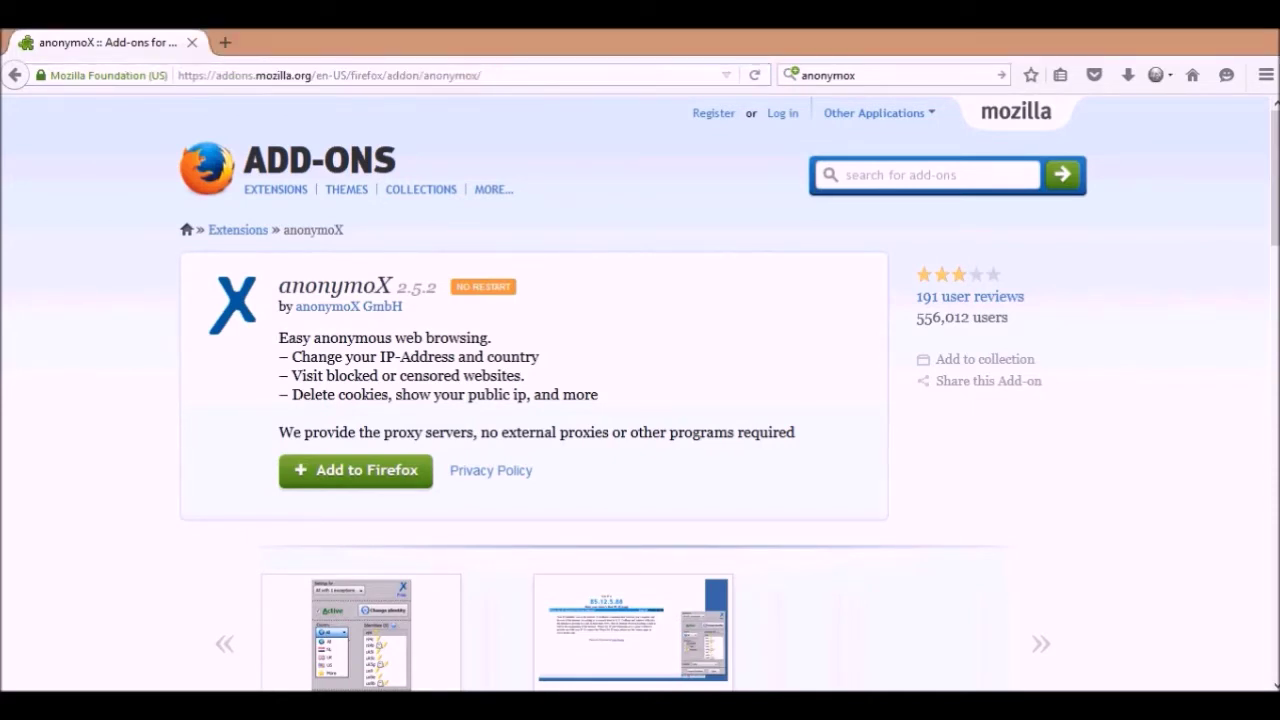
pyautogui.scroll(-5, 640, 392)
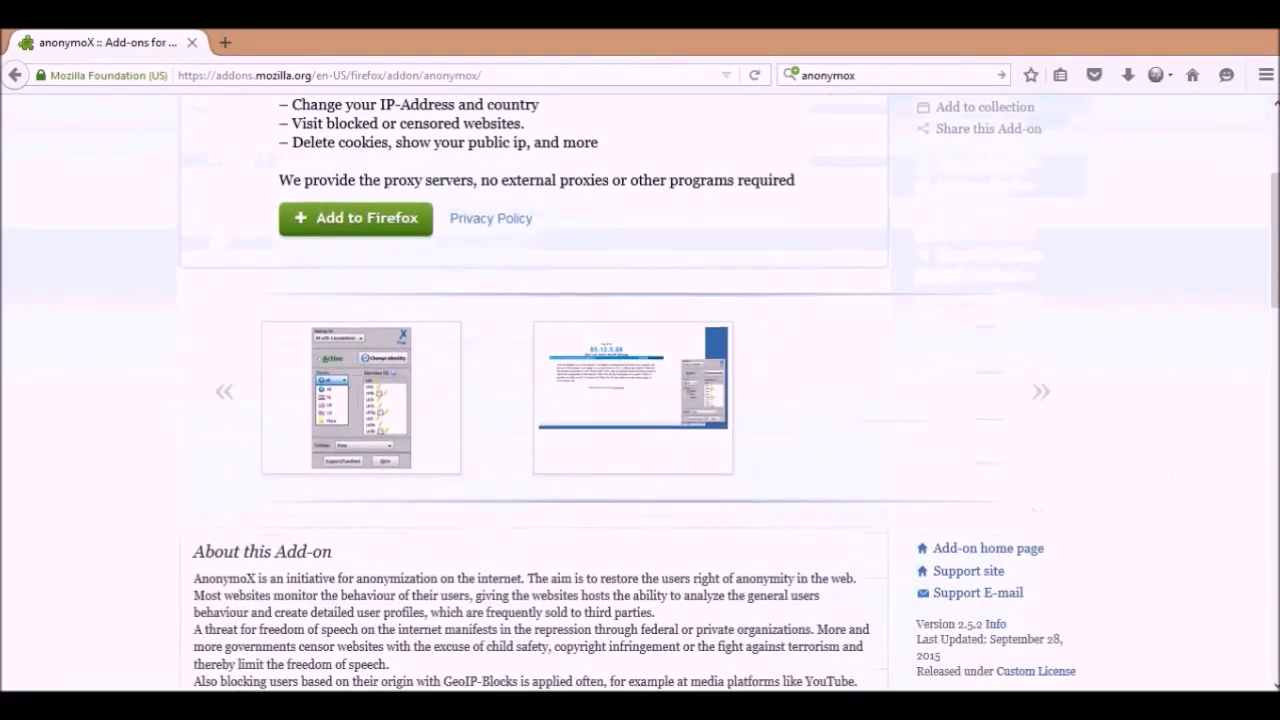
pyautogui.scroll(-7, 640, 392)
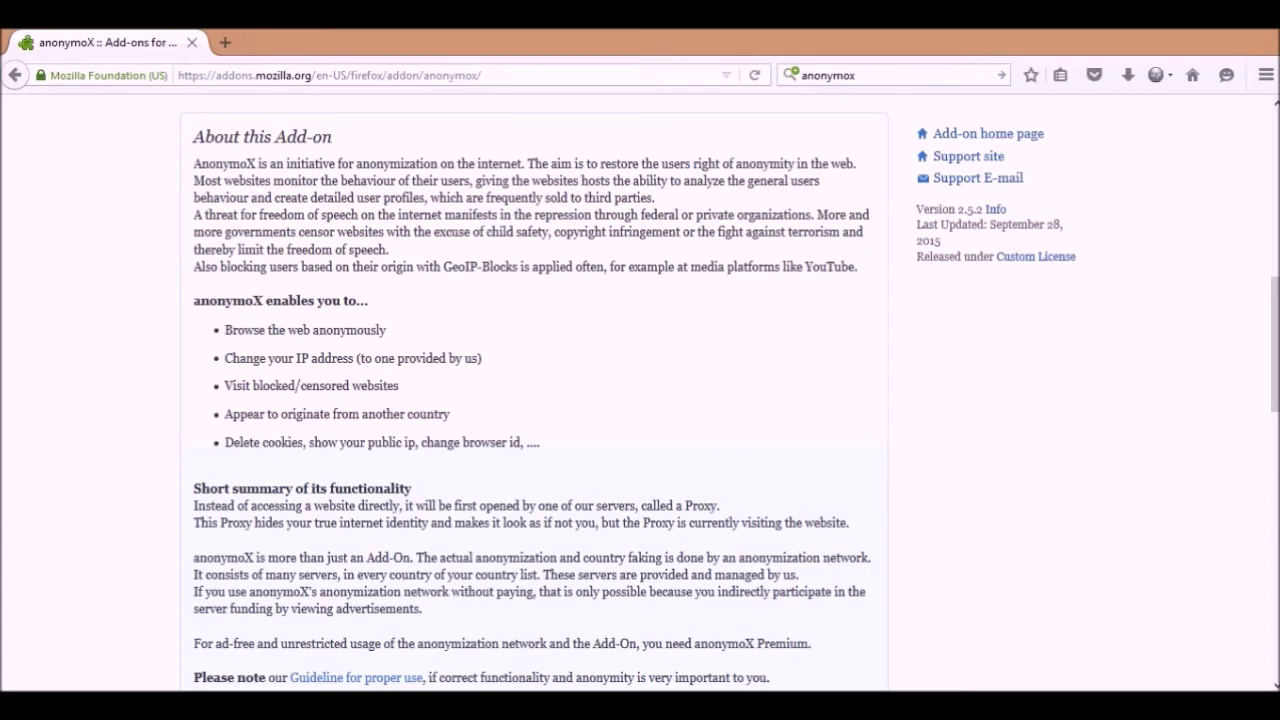
pyautogui.scroll(-3, 640, 392)
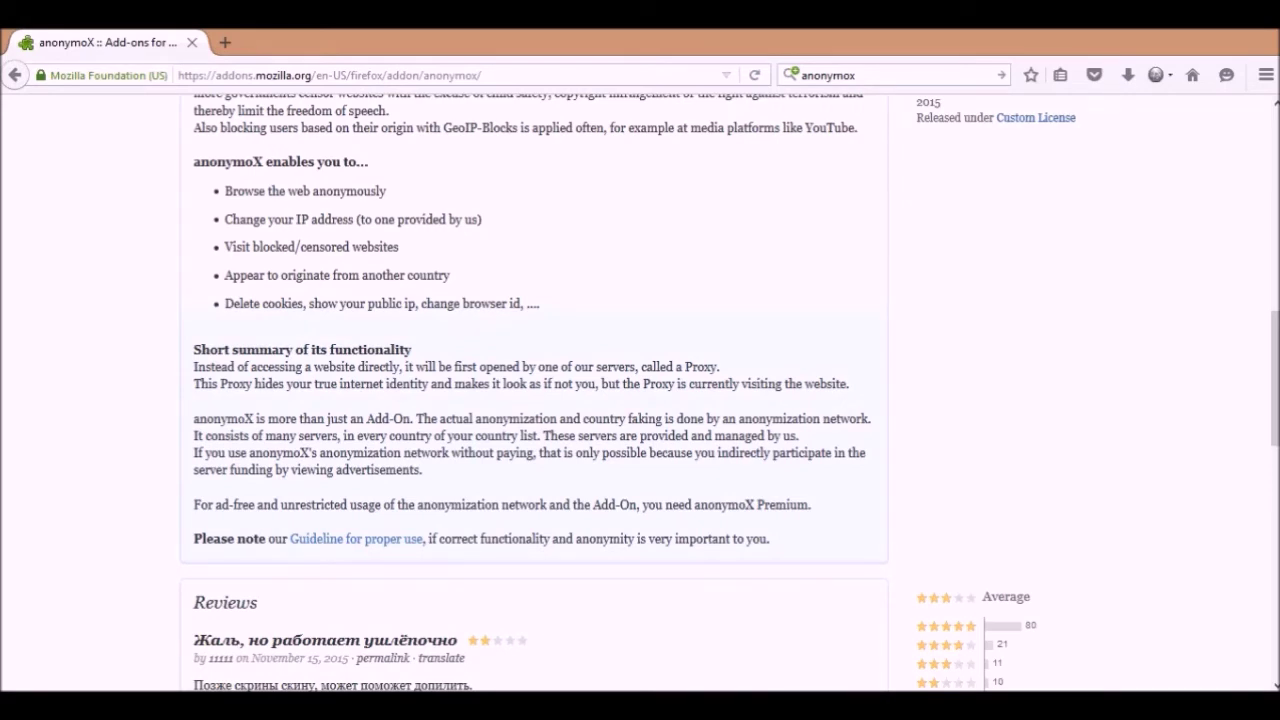
pyautogui.scroll(-2, 640, 392)
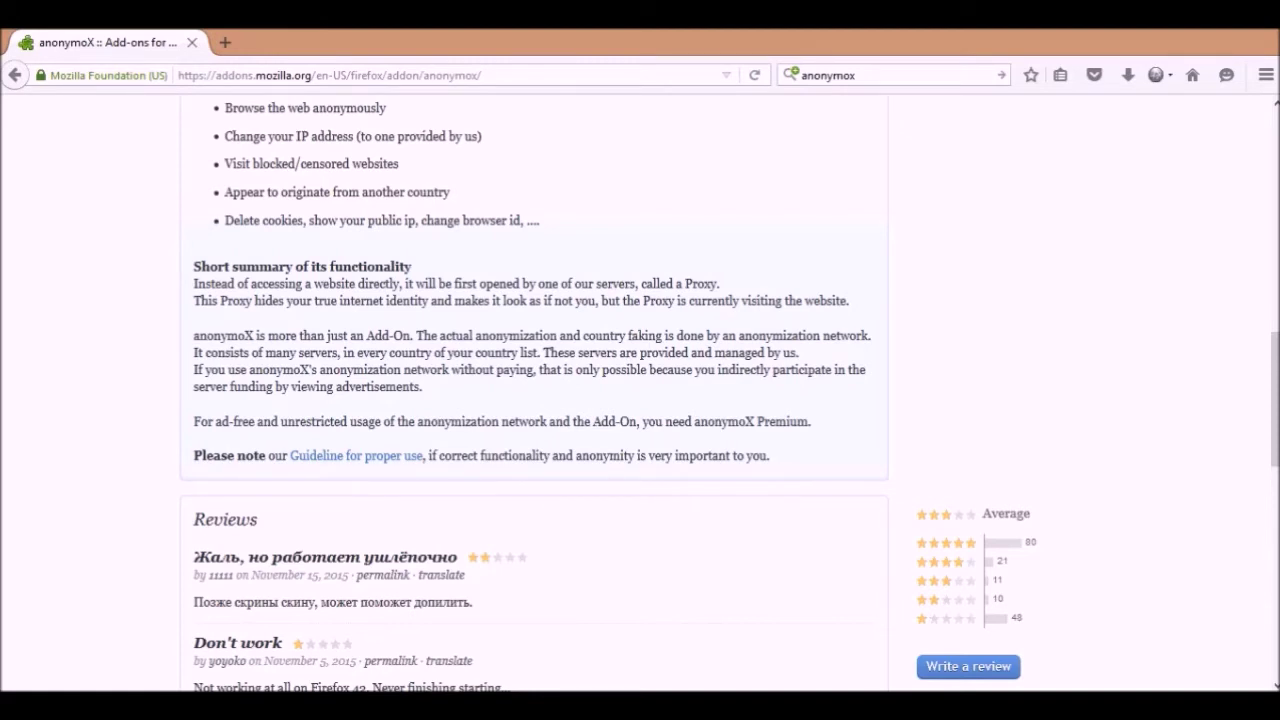
pyautogui.scroll(-2, 640, 400)
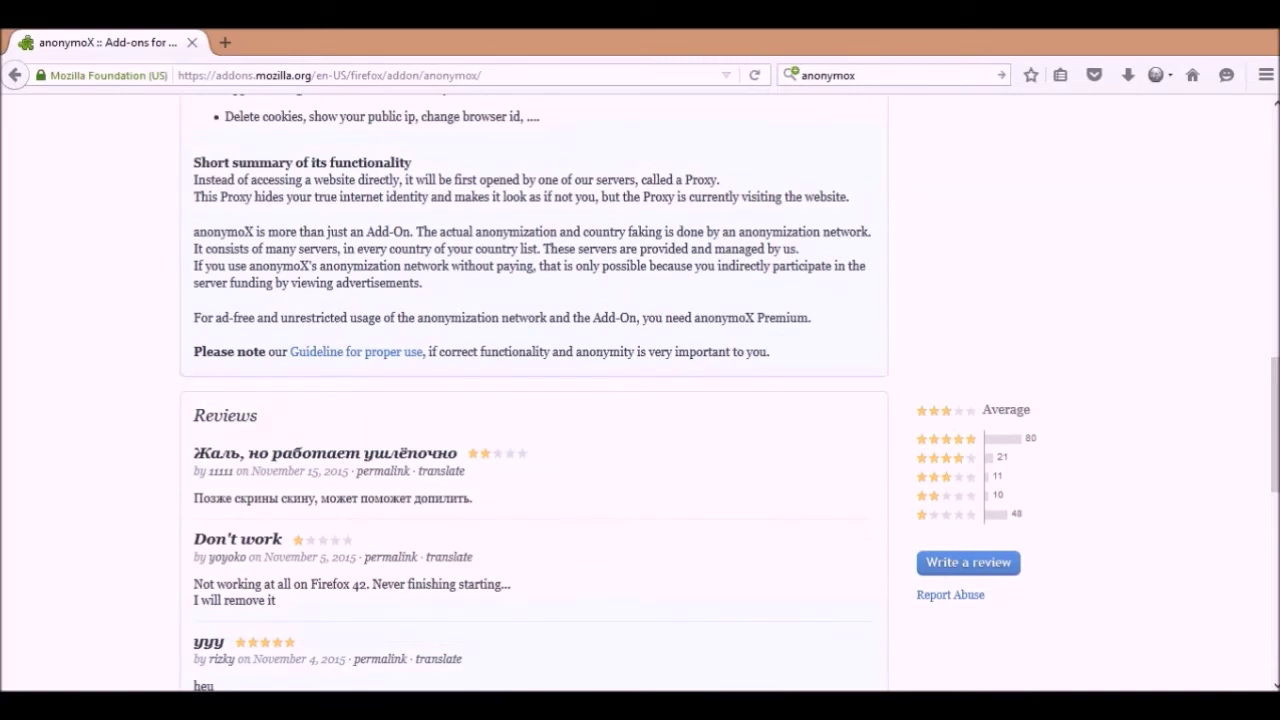
pyautogui.scroll(-2, 640, 400)
pyautogui.scroll(-2, 640, 400)
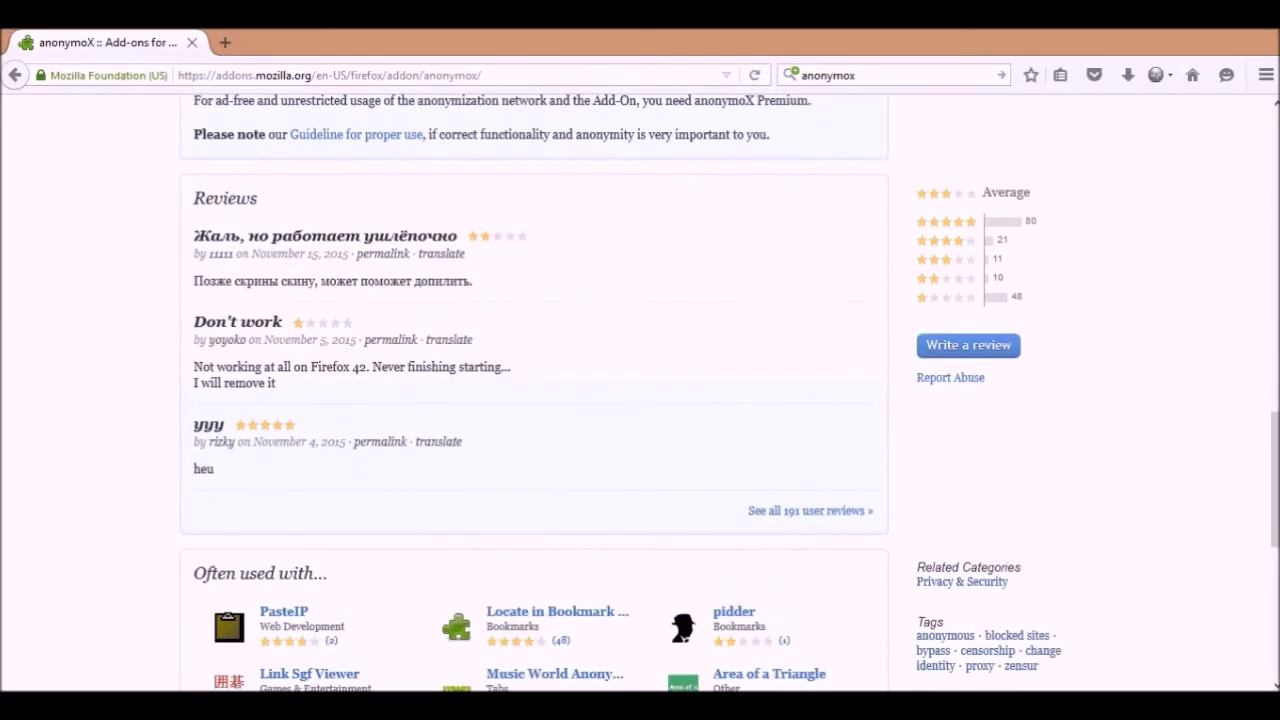
pyautogui.scroll(-10, 640, 400)
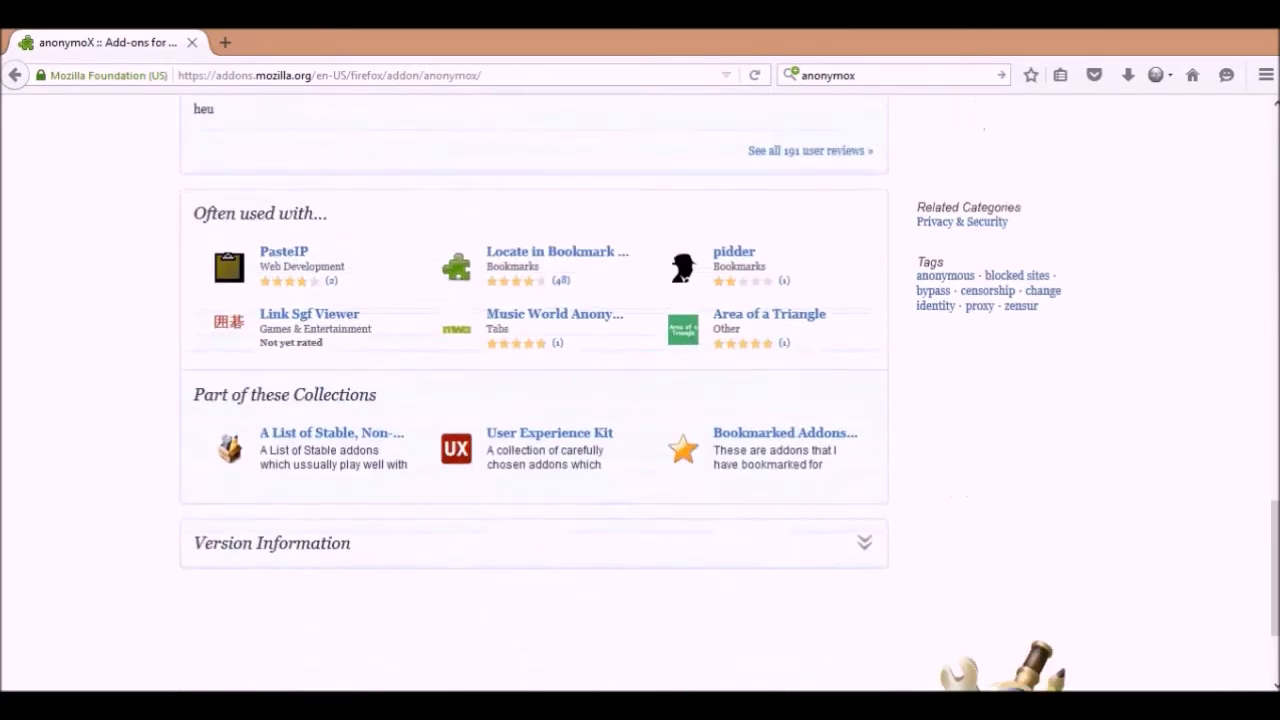
pyautogui.scroll(20, 640, 400)
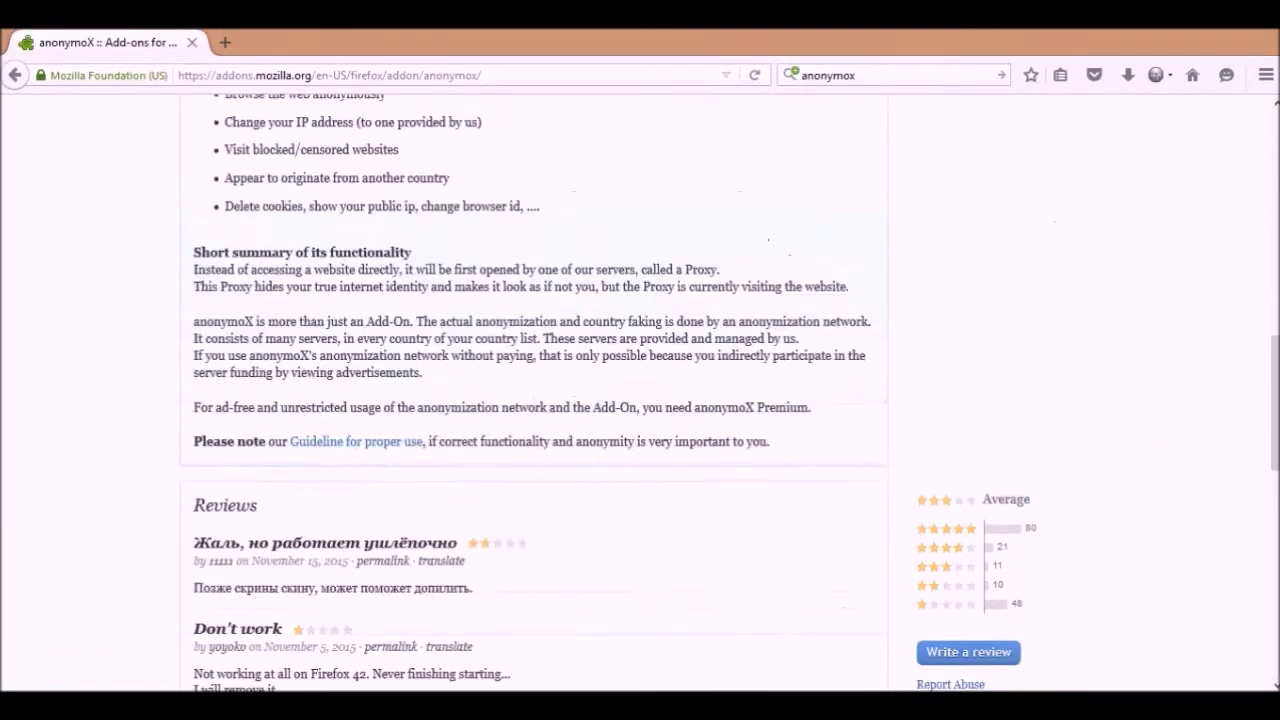
pyautogui.scroll(2, 640, 400)
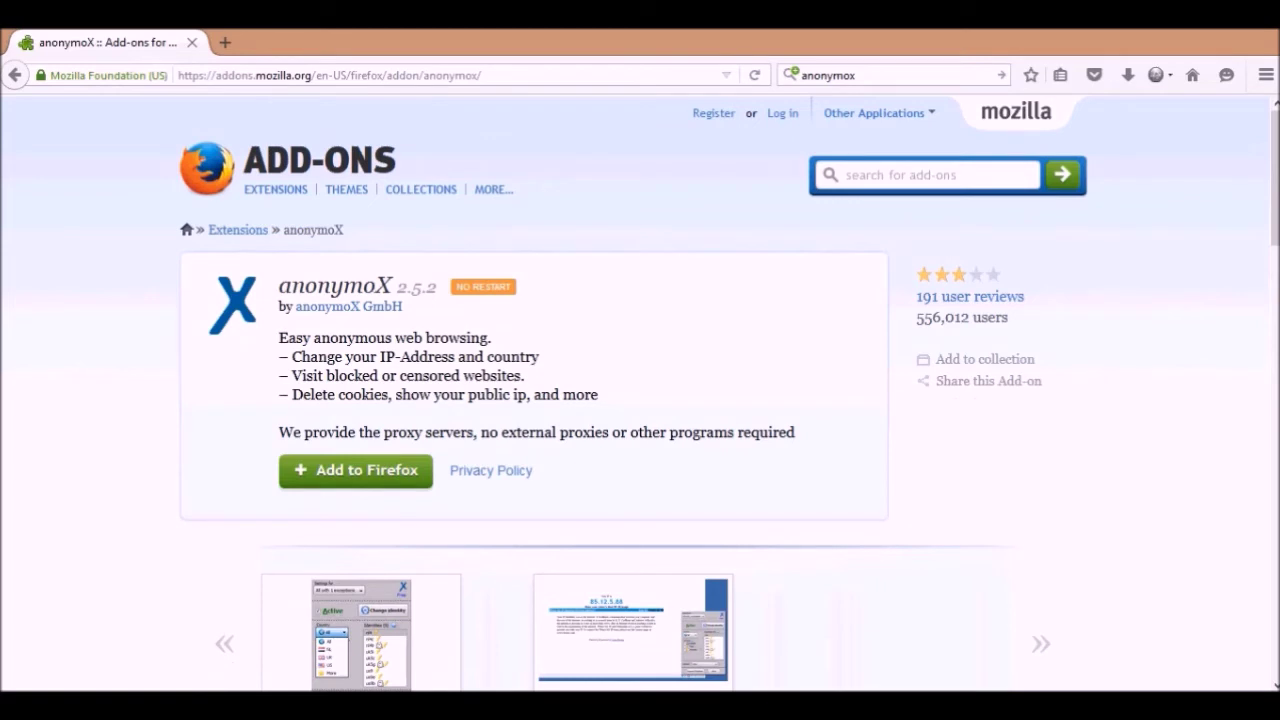
pyautogui.click(356, 470)
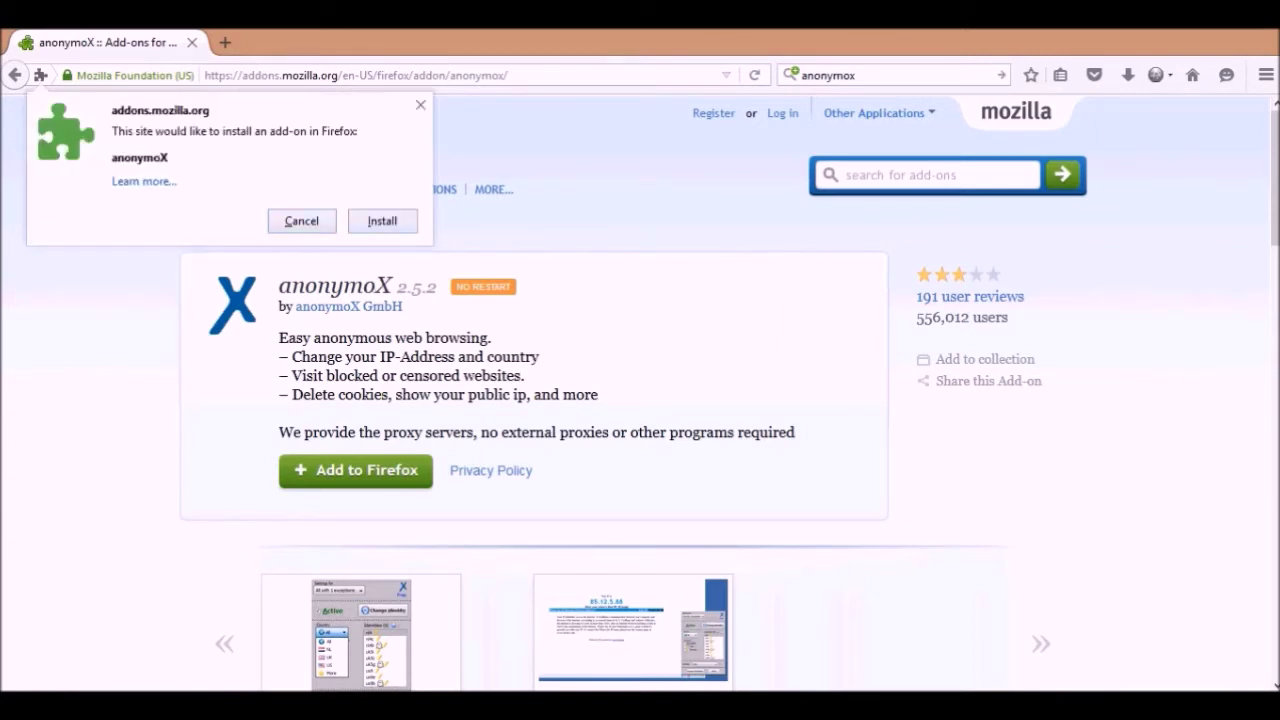
pyautogui.click(382, 221)
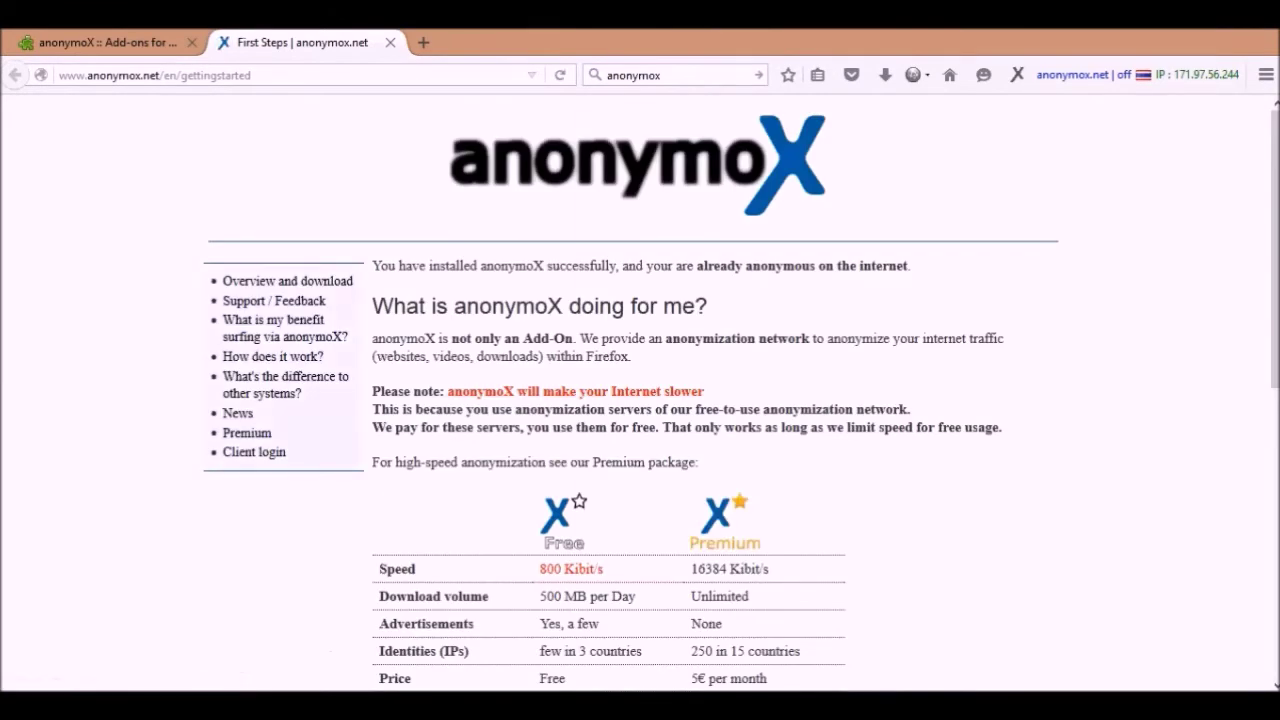
pyautogui.scroll(-2, 640, 390)
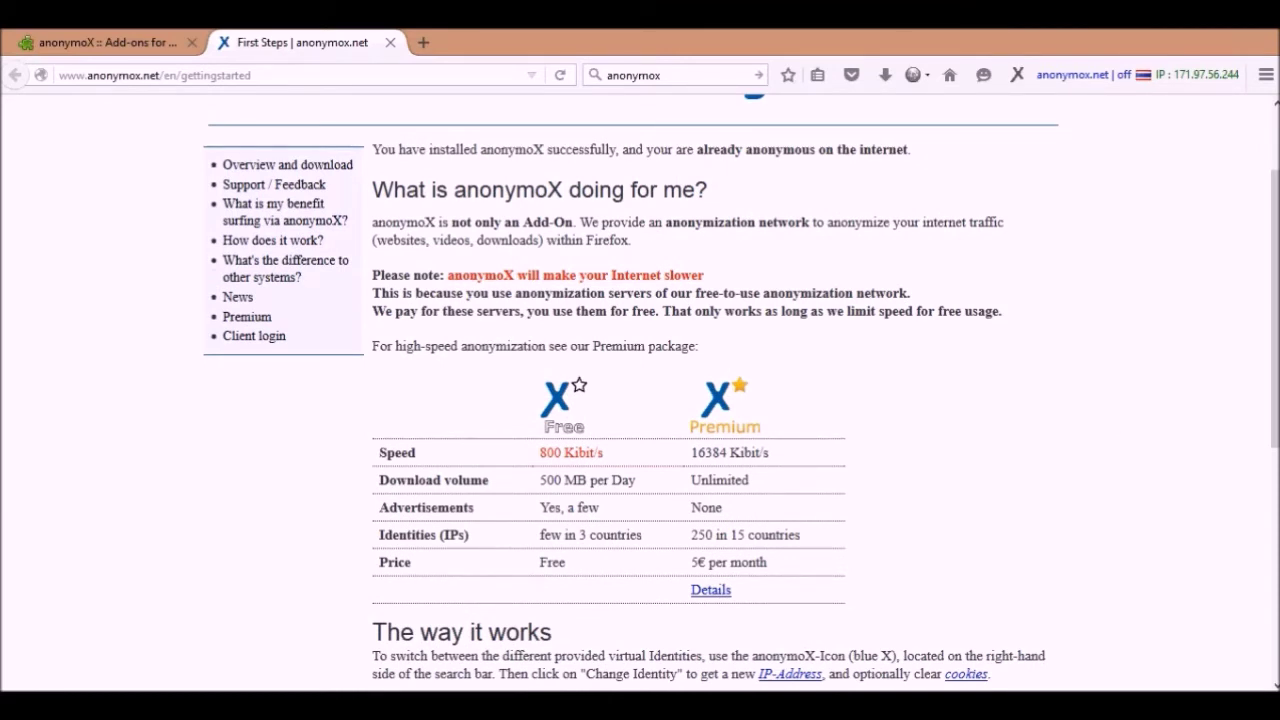
pyautogui.scroll(-1, 640, 390)
pyautogui.scroll(-1, 640, 390)
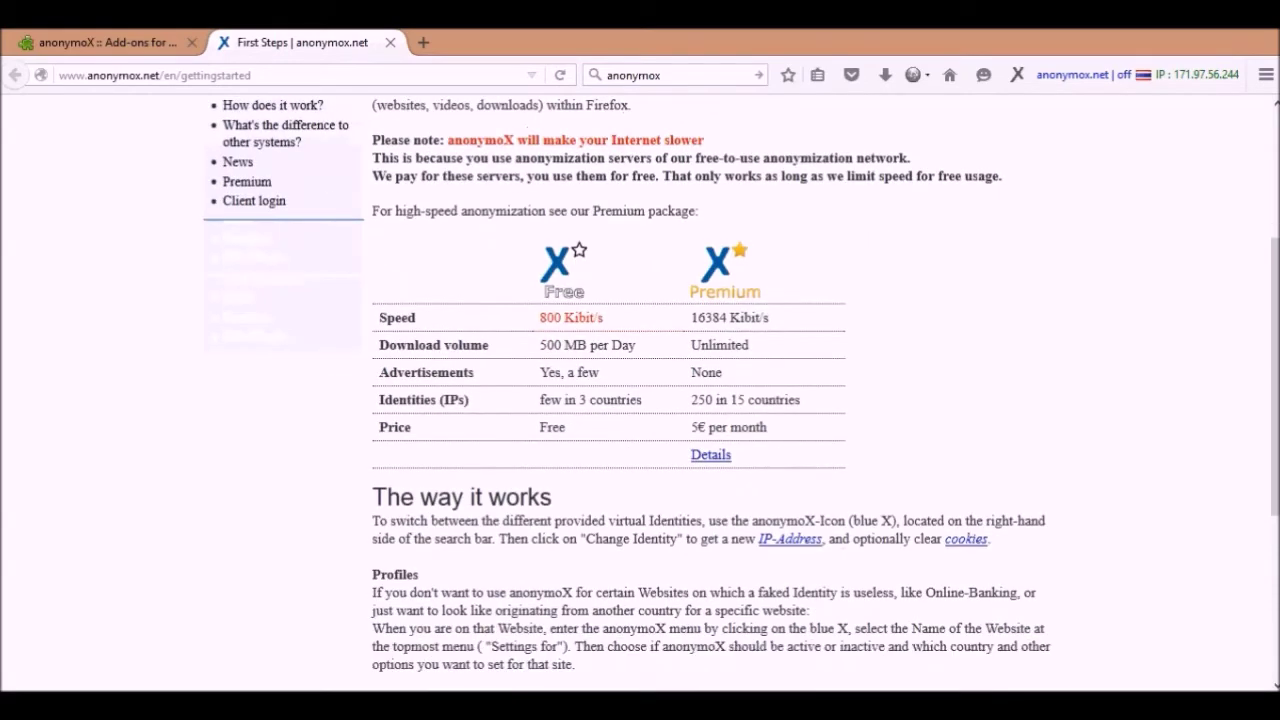
pyautogui.scroll(-1, 640, 390)
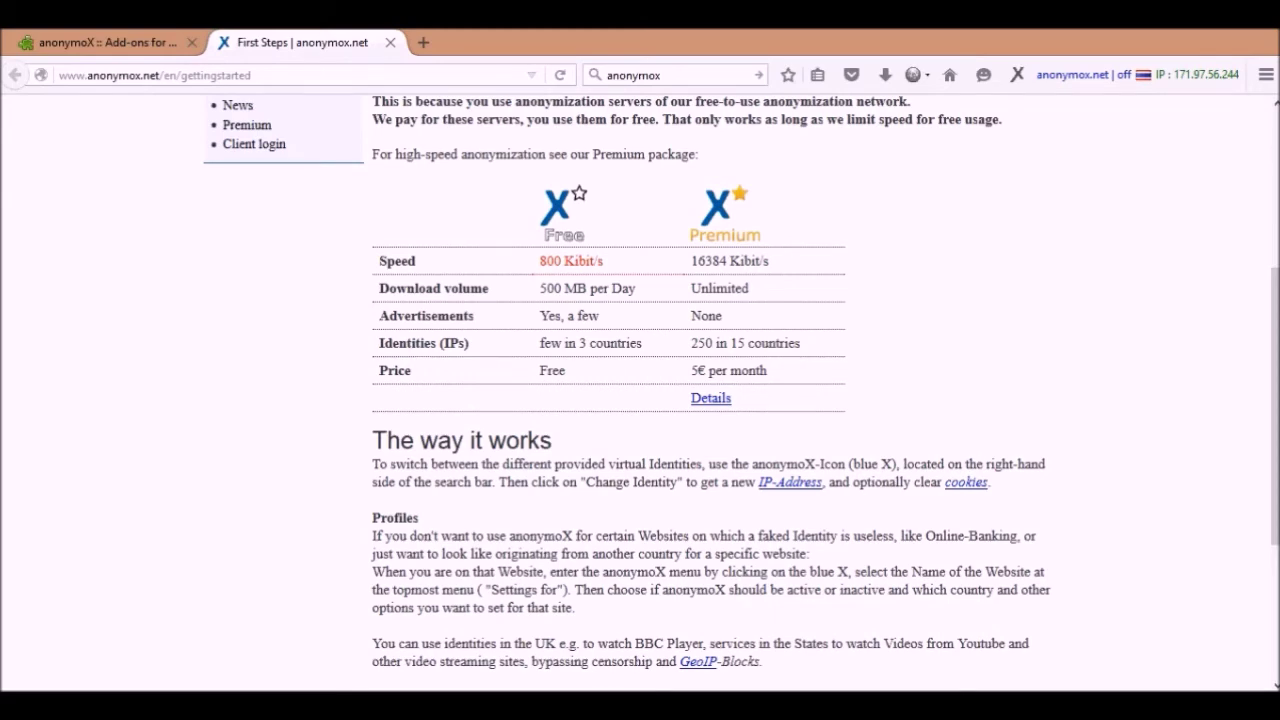
pyautogui.scroll(-4, 640, 390)
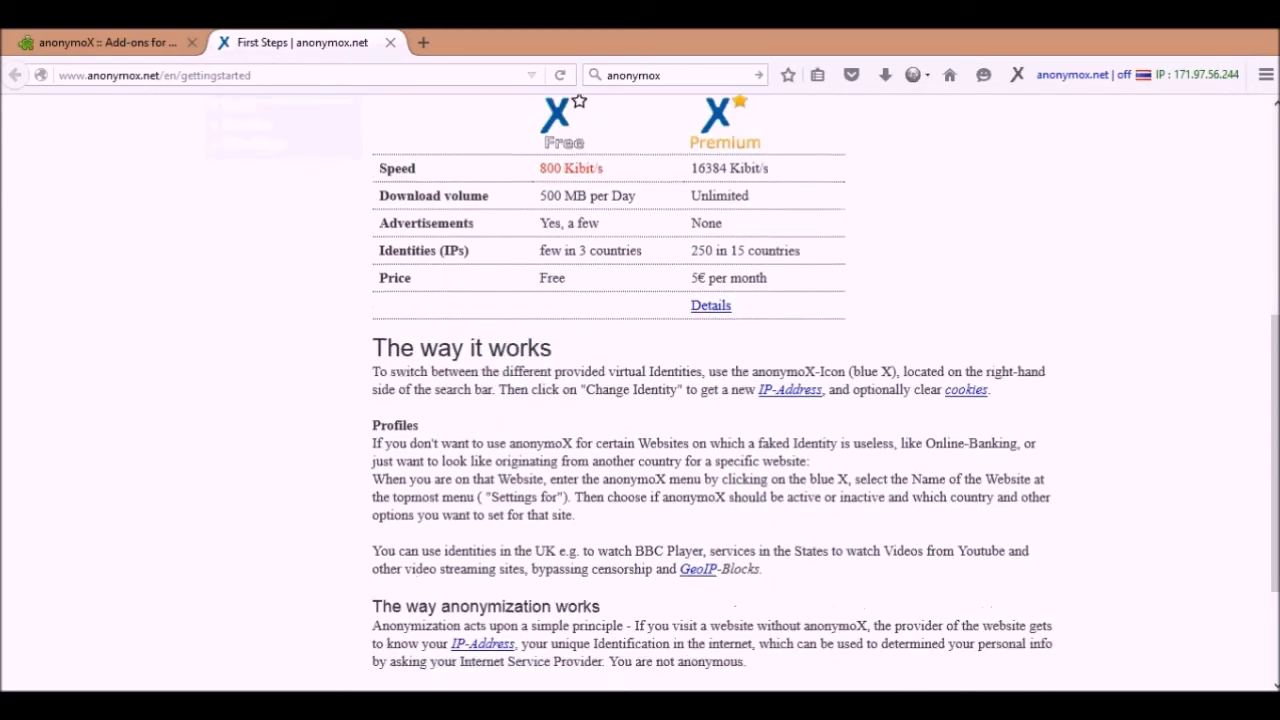
pyautogui.scroll(-1, 640, 390)
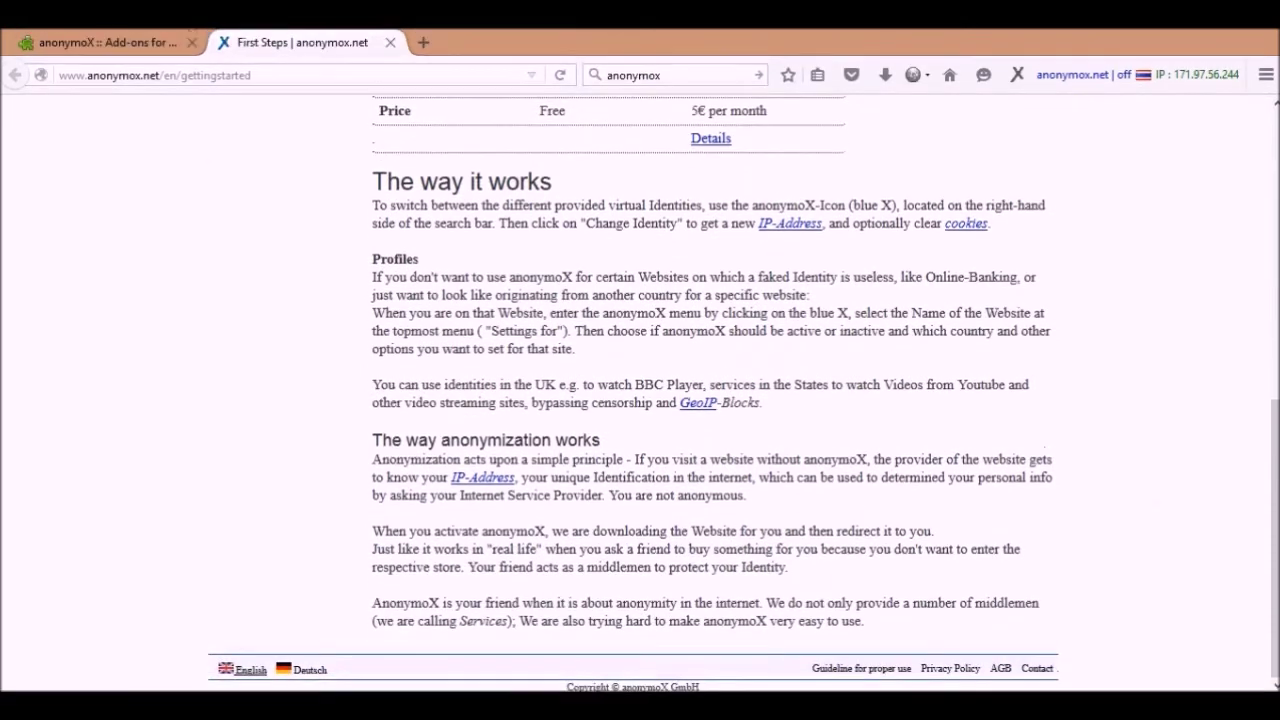
pyautogui.scroll(10, 640, 390)
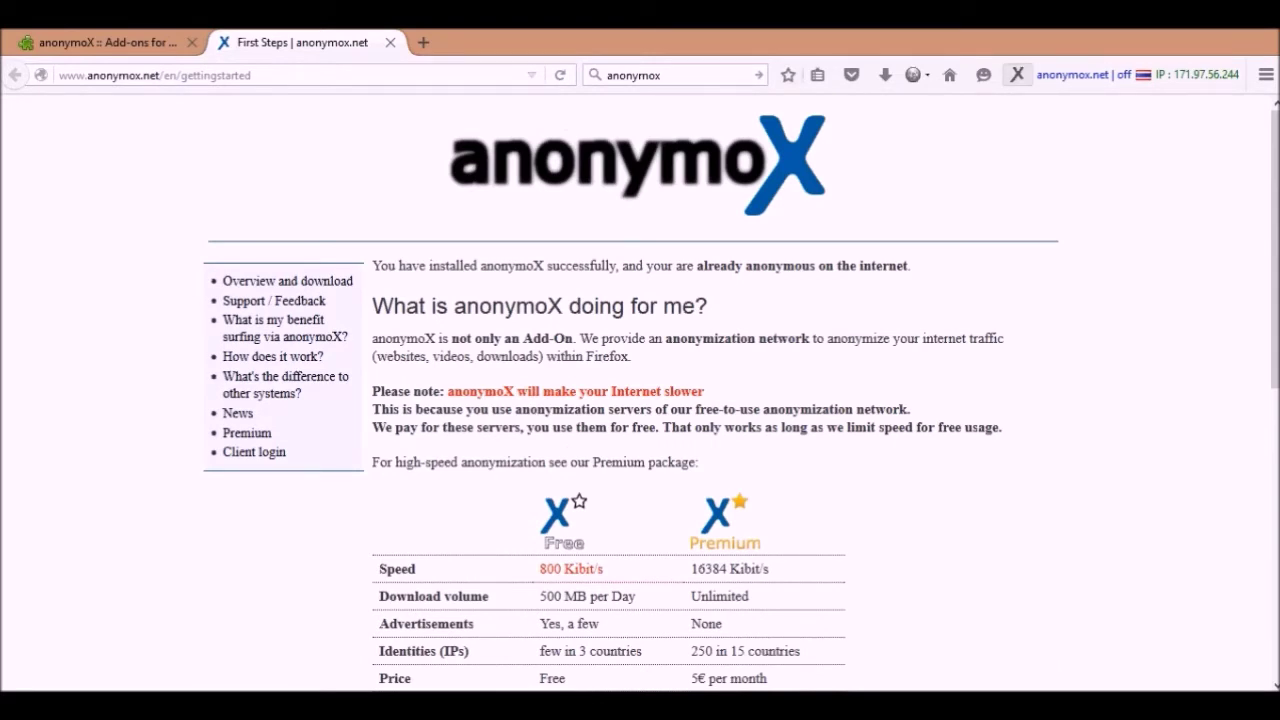
pyautogui.click(1017, 74)
# Go to yahoo.com by accepting the address bar's autocomplete suggestion.
pyautogui.click(155, 75)
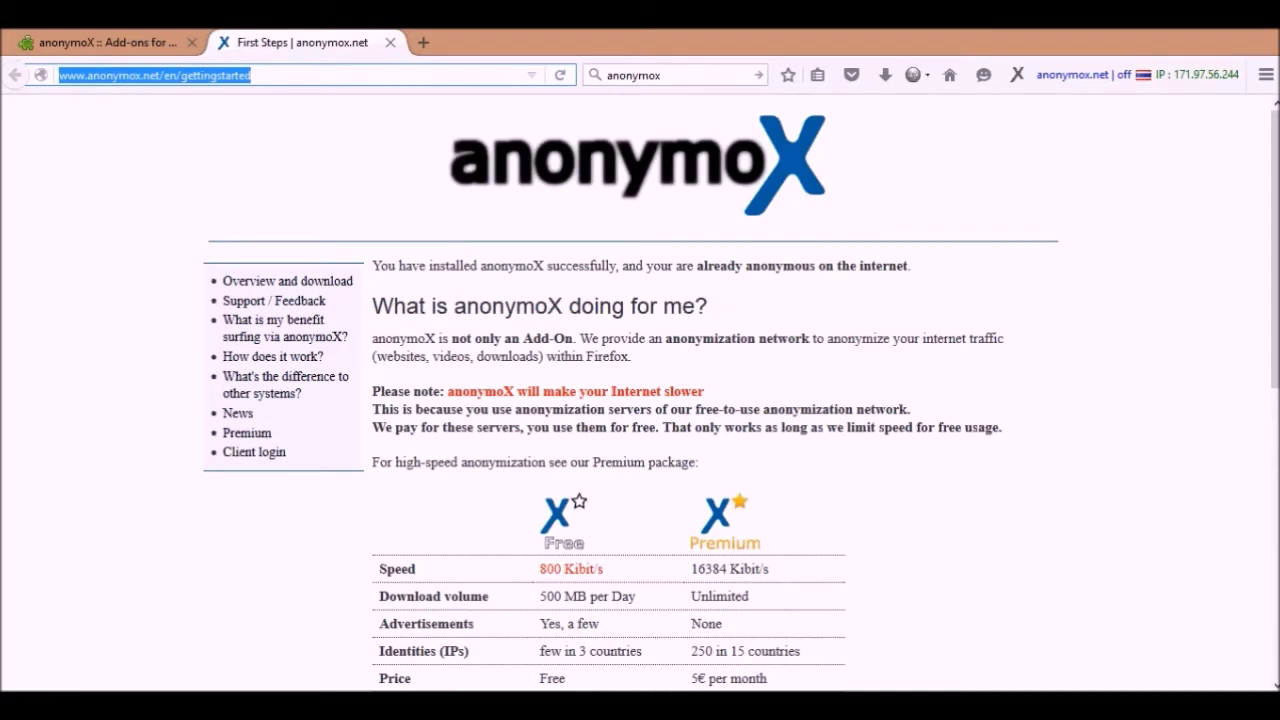
pyautogui.write('yahoo.com/')
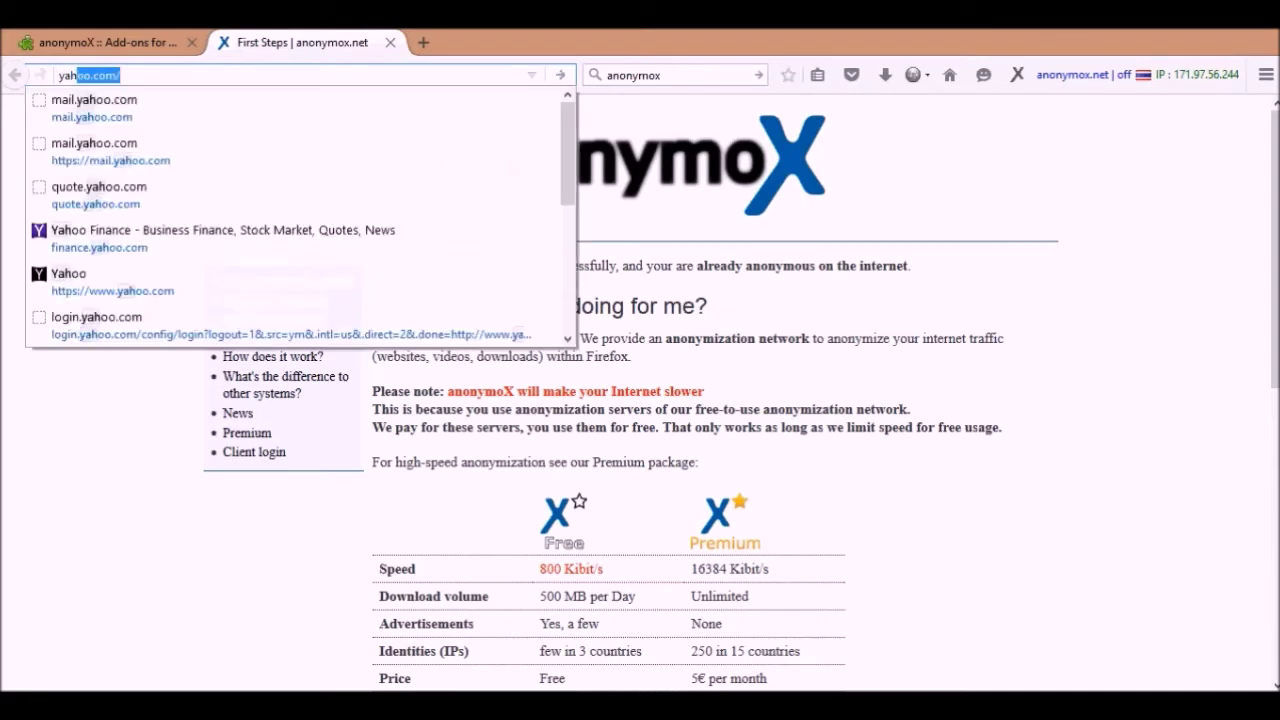
pyautogui.press('Return')
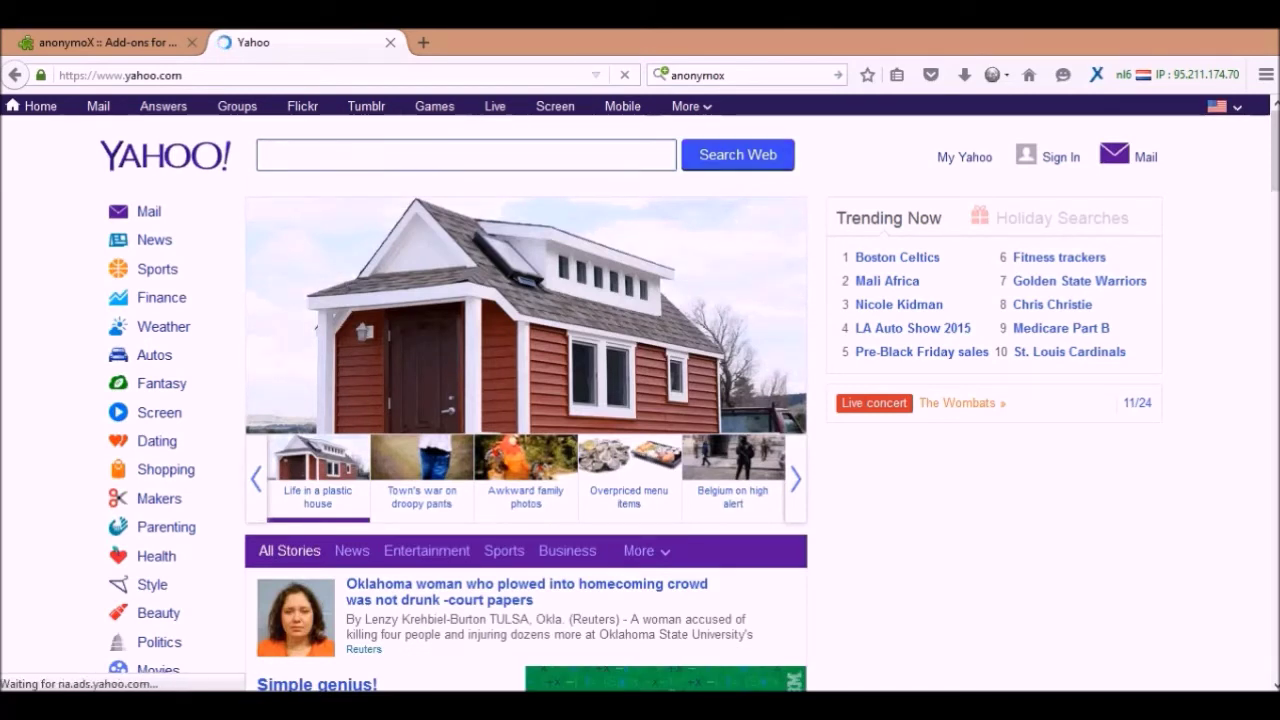
# Set the anonymoX identity country to US, switching the proxy to the us3f identity.
pyautogui.click(1097, 74)
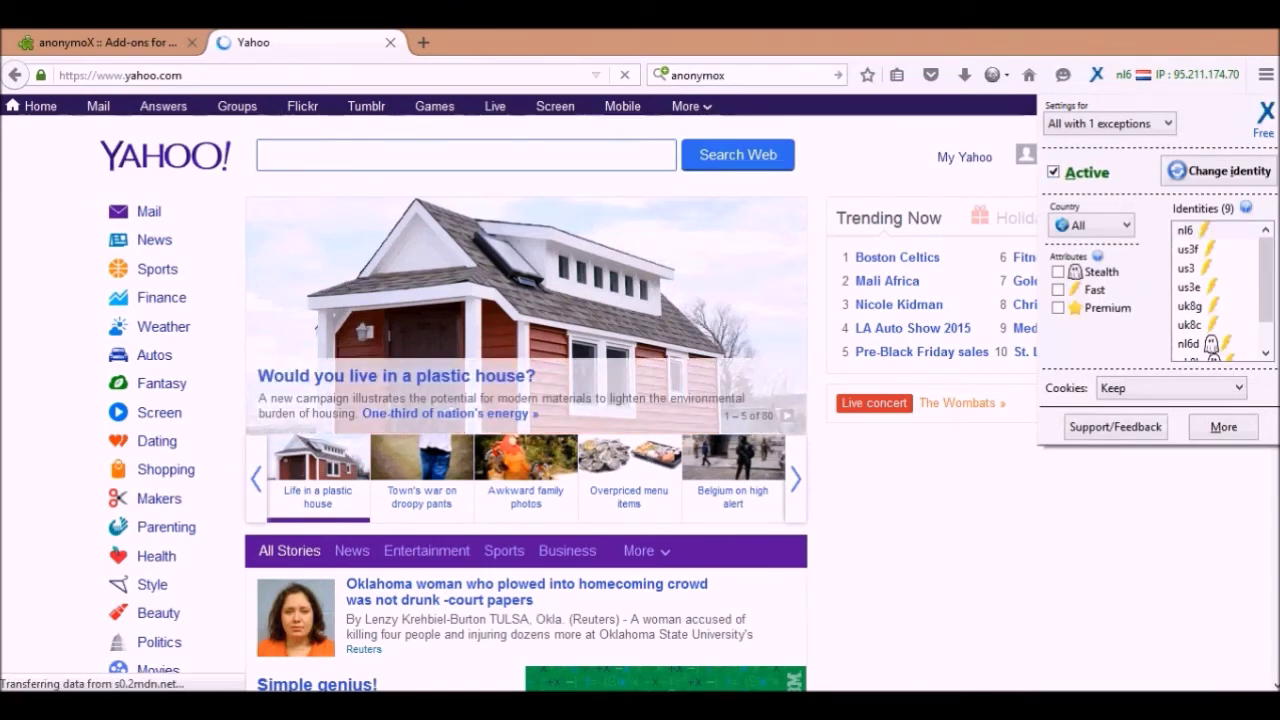
pyautogui.click(1091, 225)
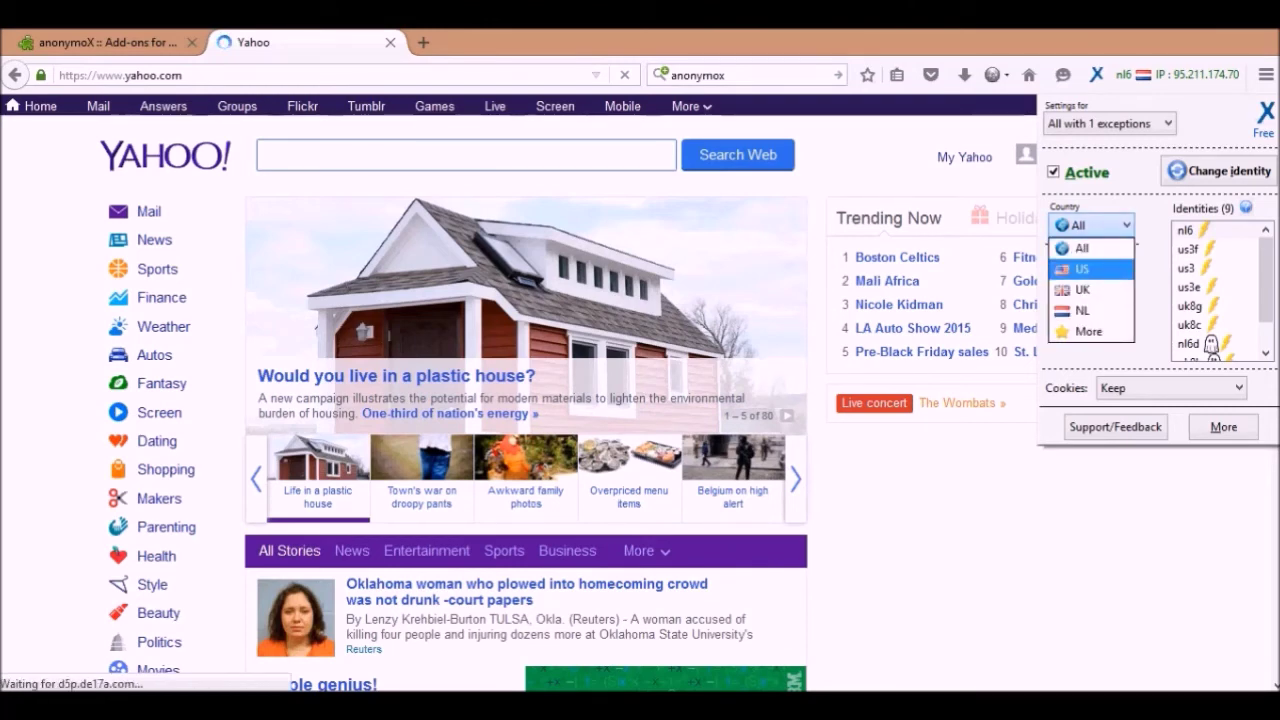
pyautogui.press('Return')
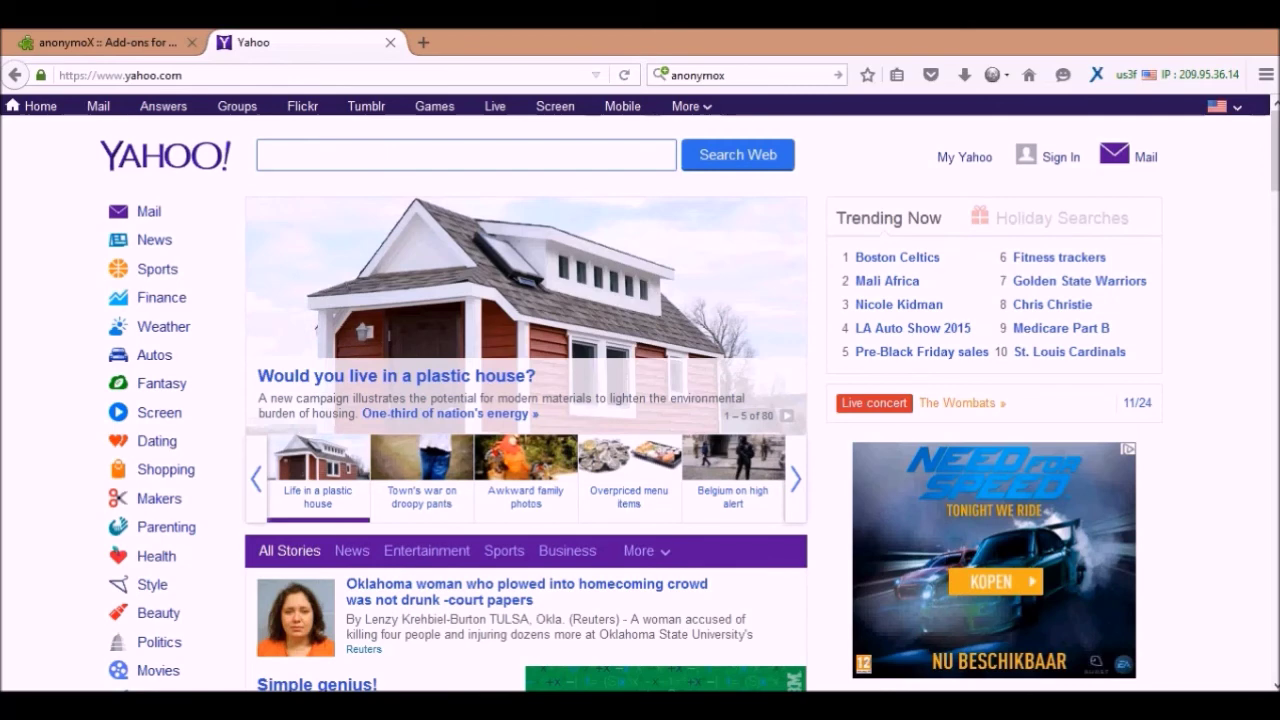
pyautogui.hotkey('ctrl', 'l')
# Load bing.com through the us3f identity and close the Bing Rewards flyout.
pyautogui.write('bing.com/')
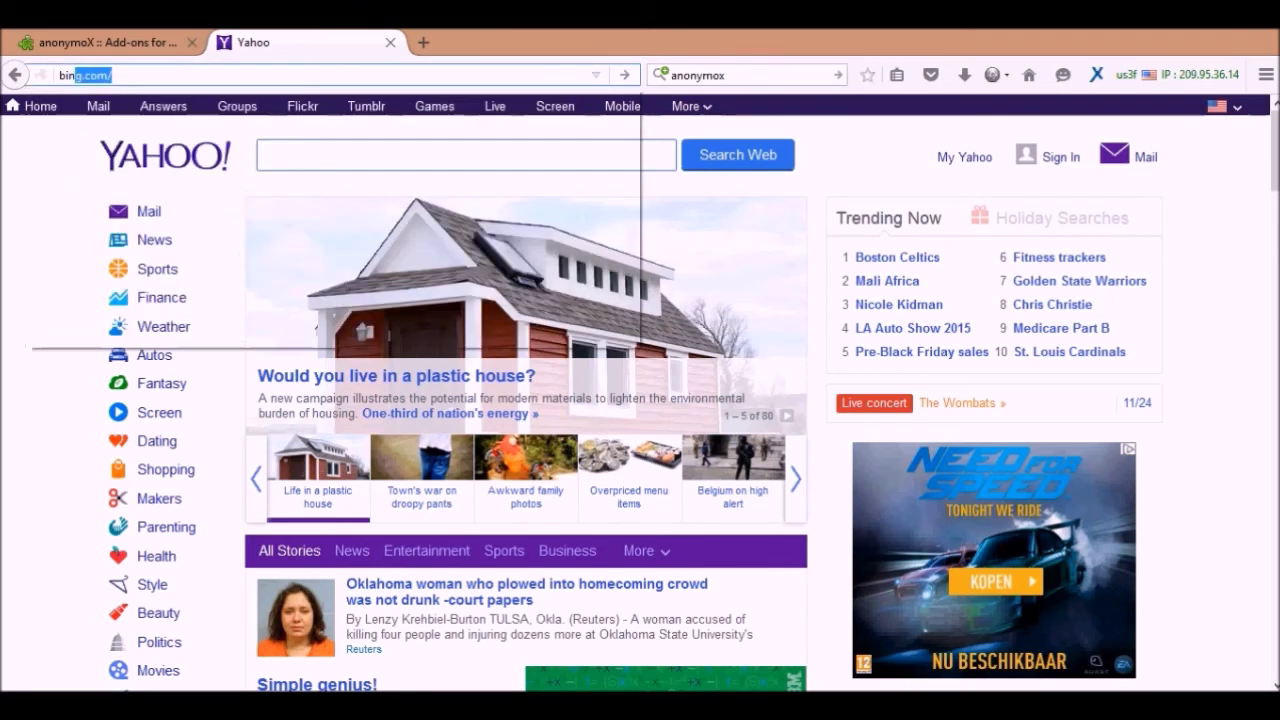
pyautogui.press('Return')
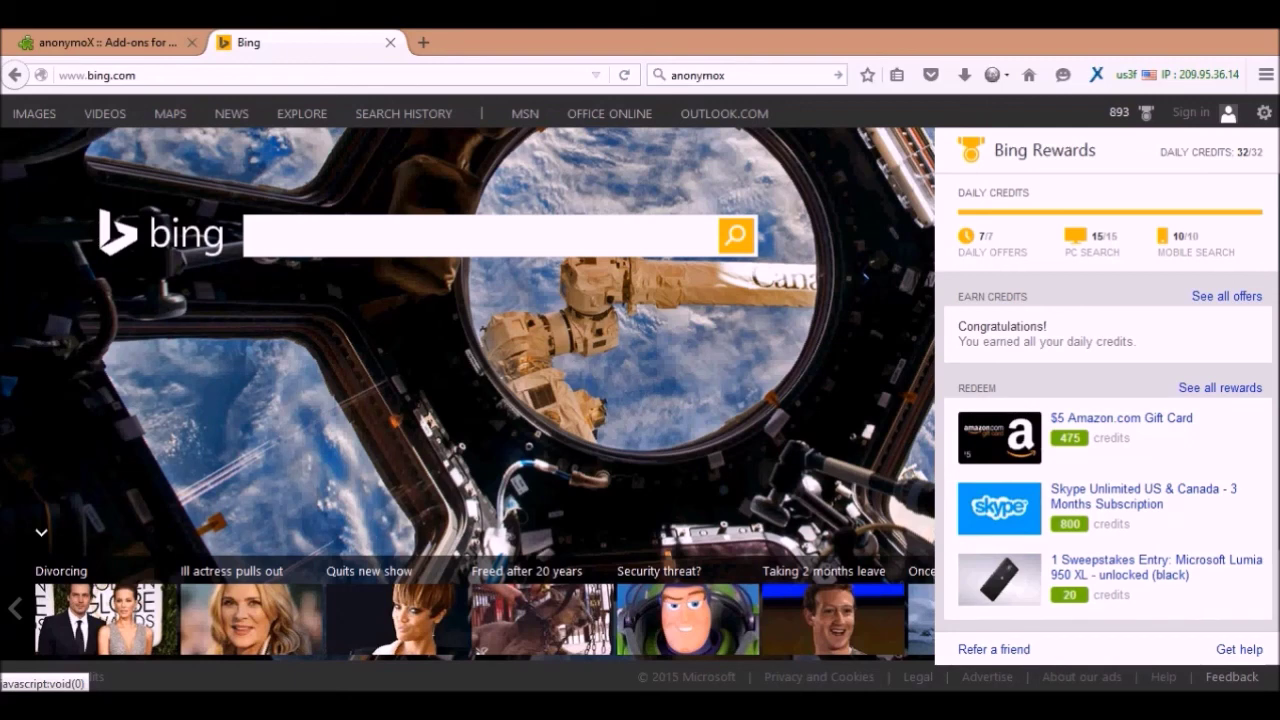
pyautogui.click(1148, 515)
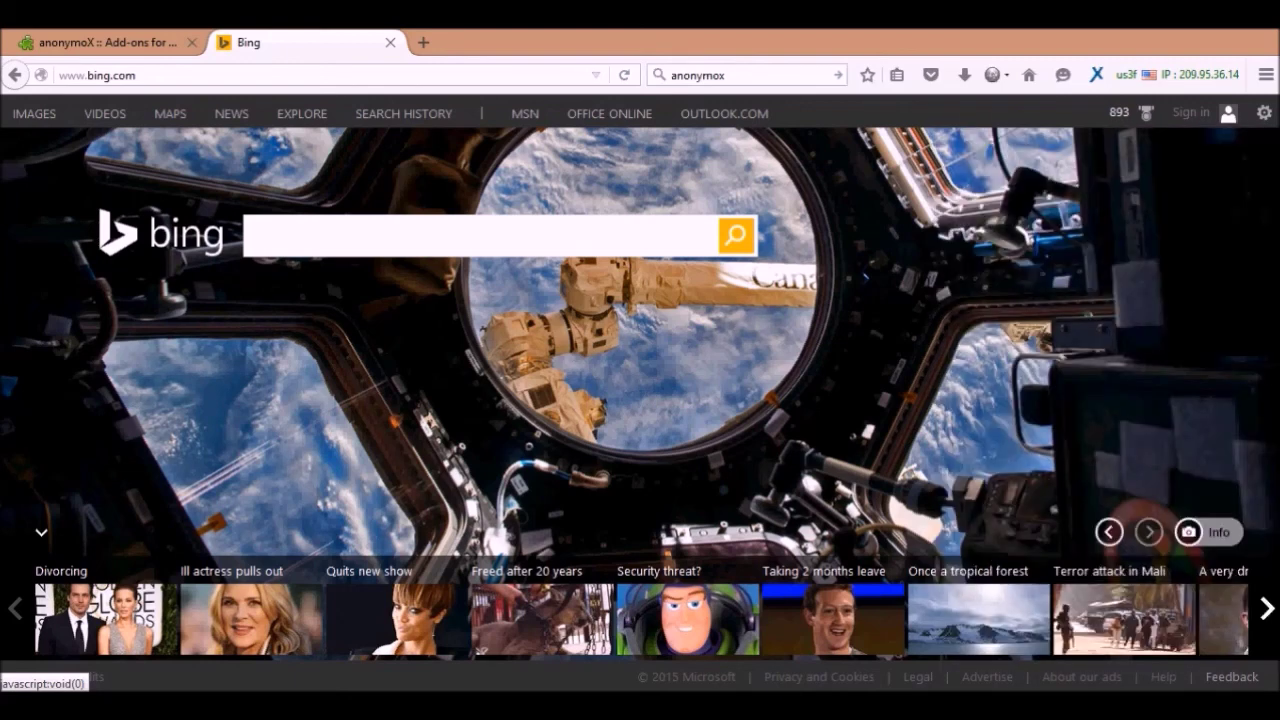